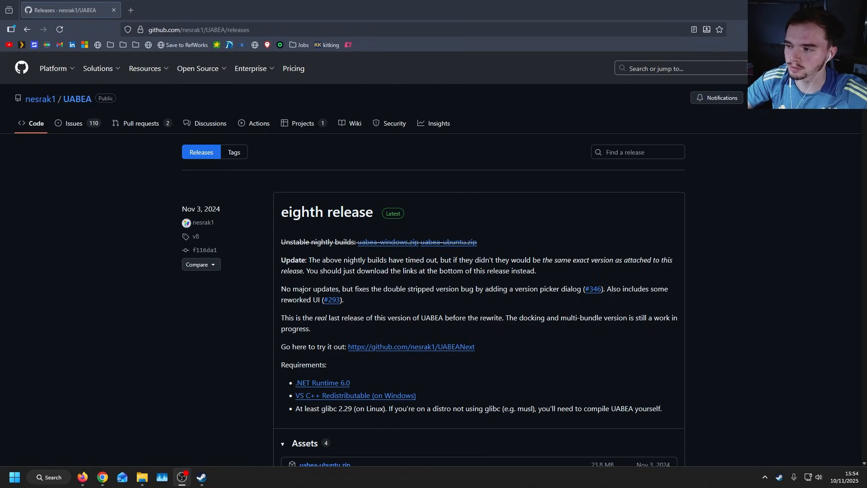
Look over the UABEA eighth release's assets, launch UABEAvalonia.exe from the Downloads UABEA folder, and minimize the open windows
scroll(434, 271, down, 4)
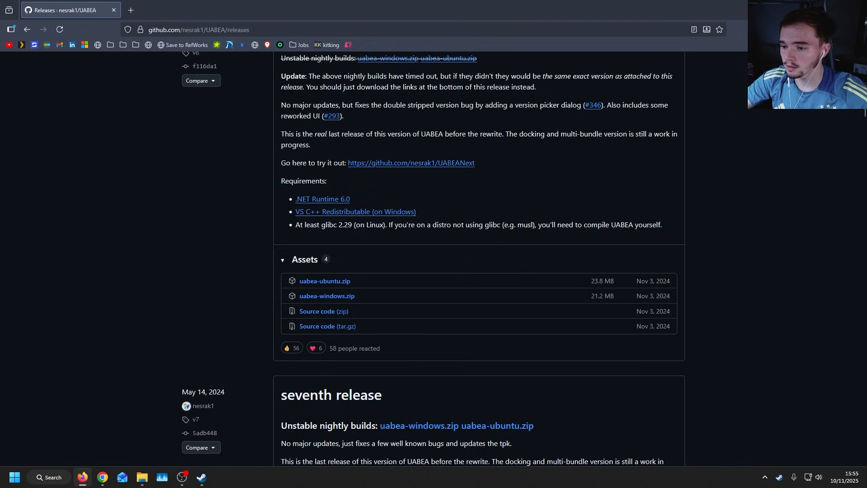
click(815, 9)
click(142, 477)
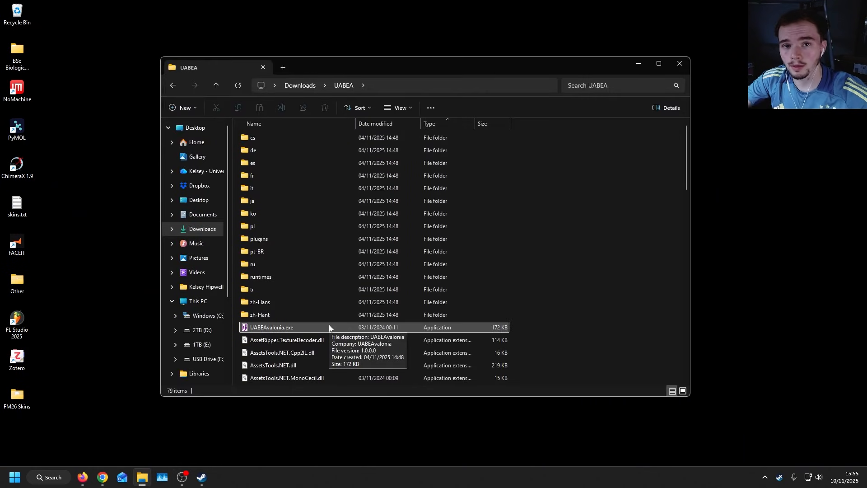
click(301, 332)
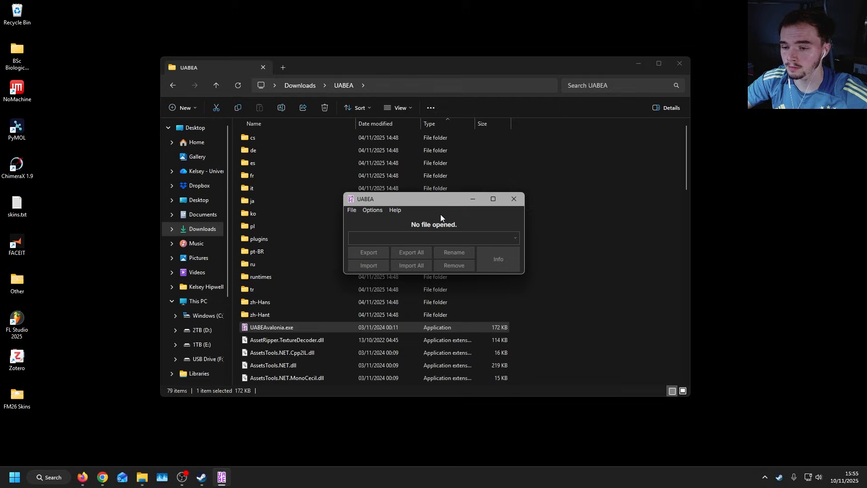
click(473, 201)
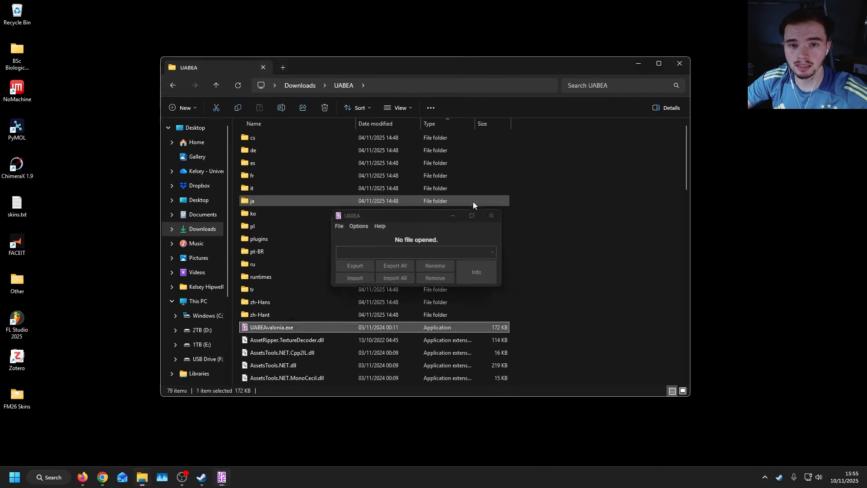
click(639, 65)
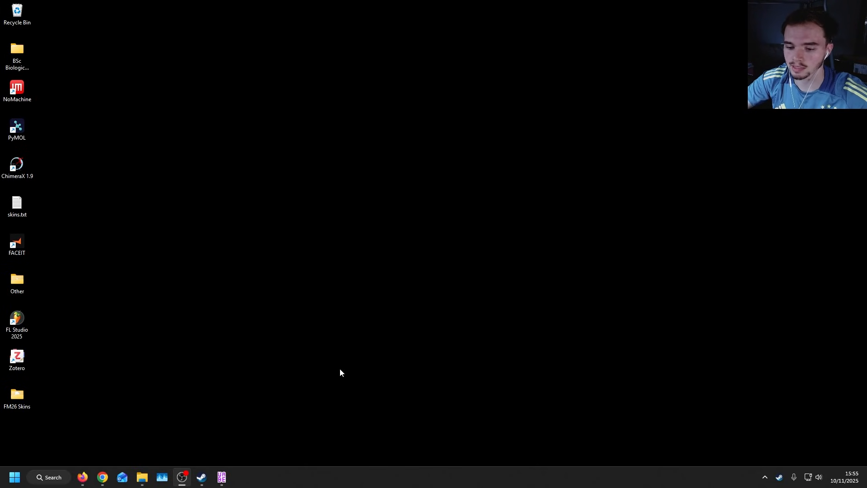
Switch to Steam and browse the local files of Football Manager 26
click(202, 477)
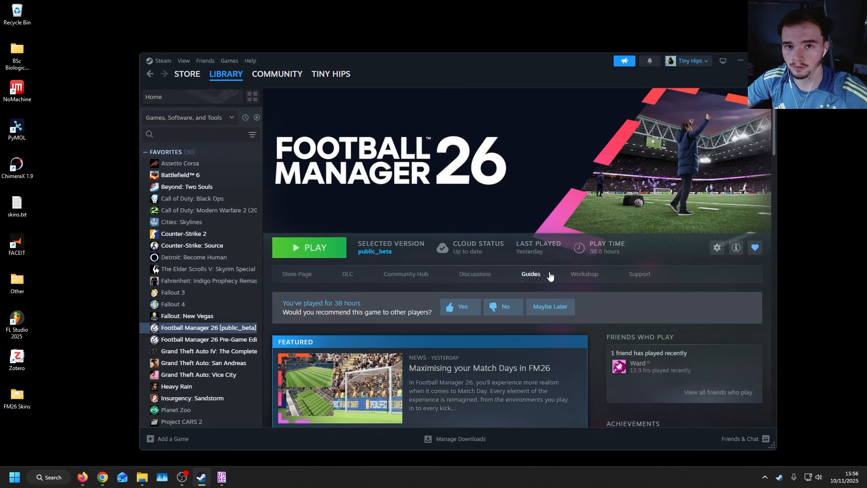
click(718, 249)
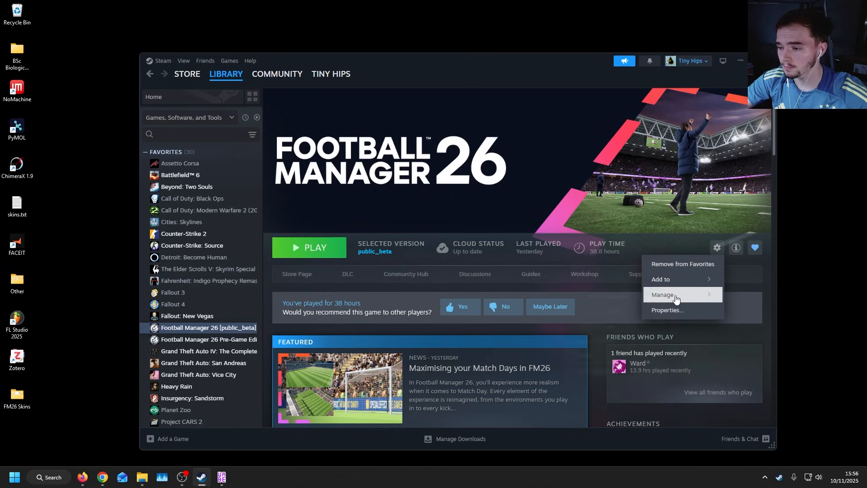
mouse_move(682, 301)
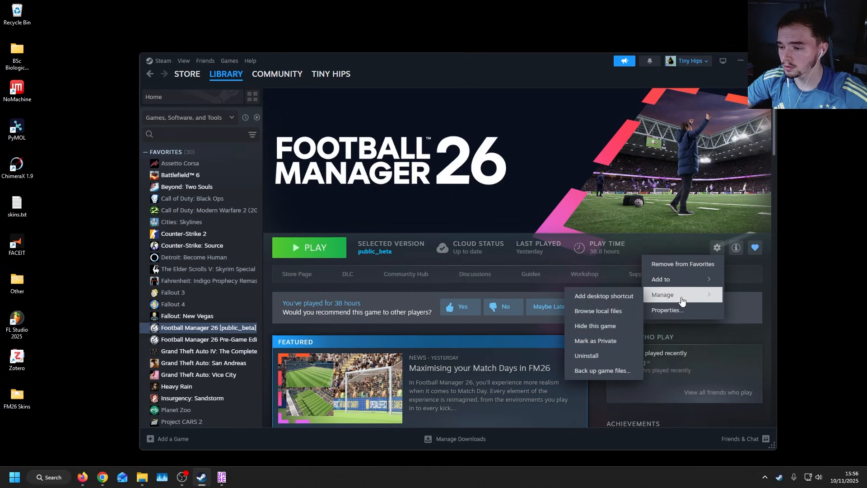
click(614, 311)
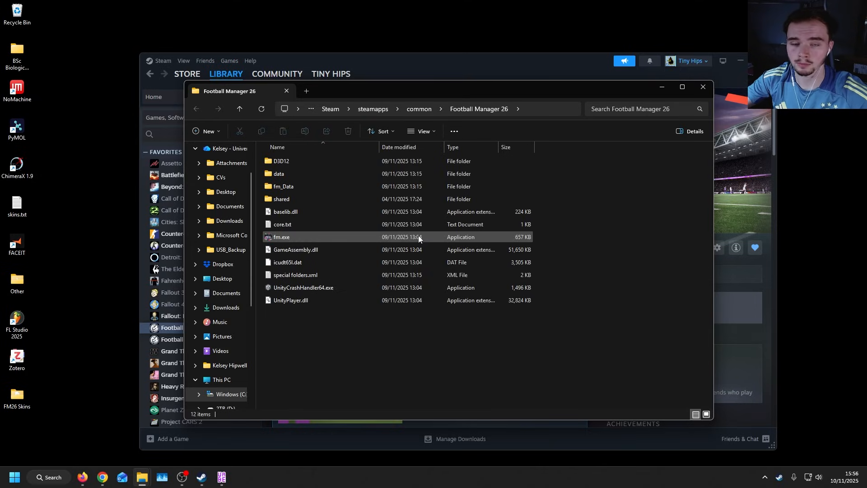
Open the game's fm_Data\StreamingAssets\aa\StandaloneWindows64 folder
double_click(381, 188)
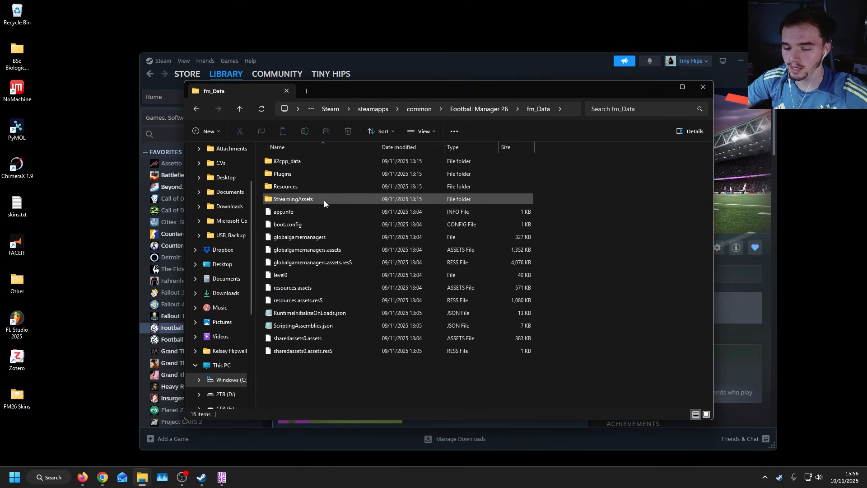
double_click(324, 200)
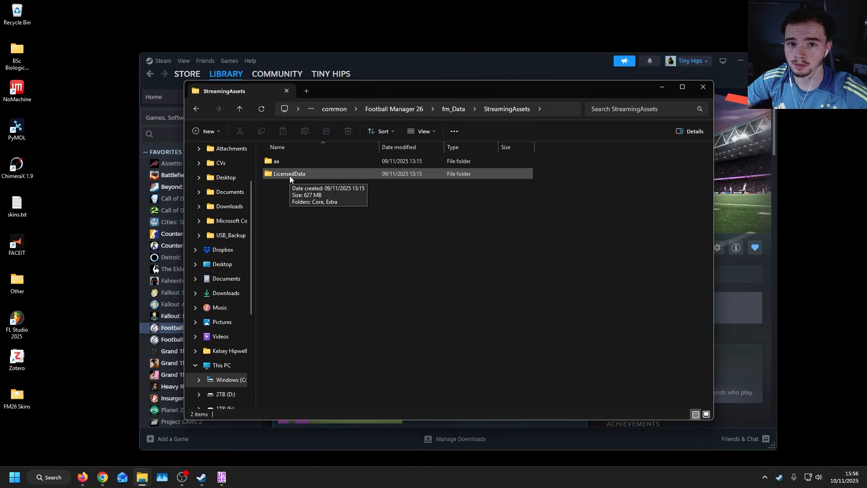
double_click(286, 163)
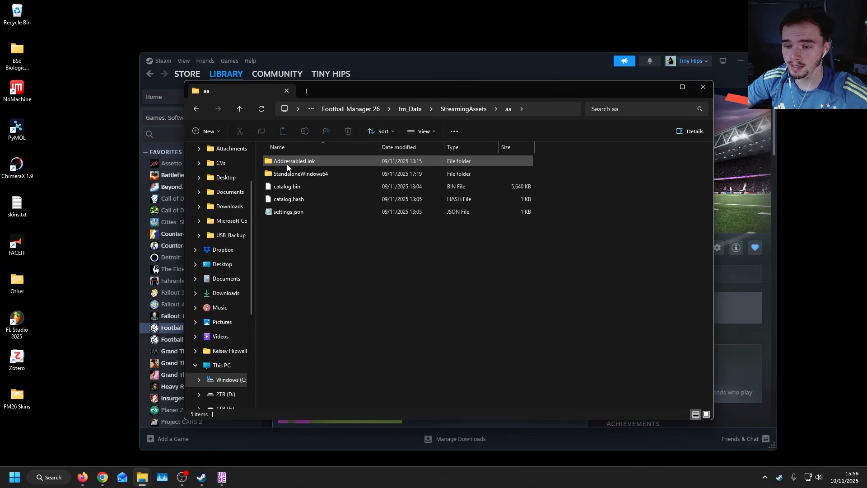
double_click(325, 176)
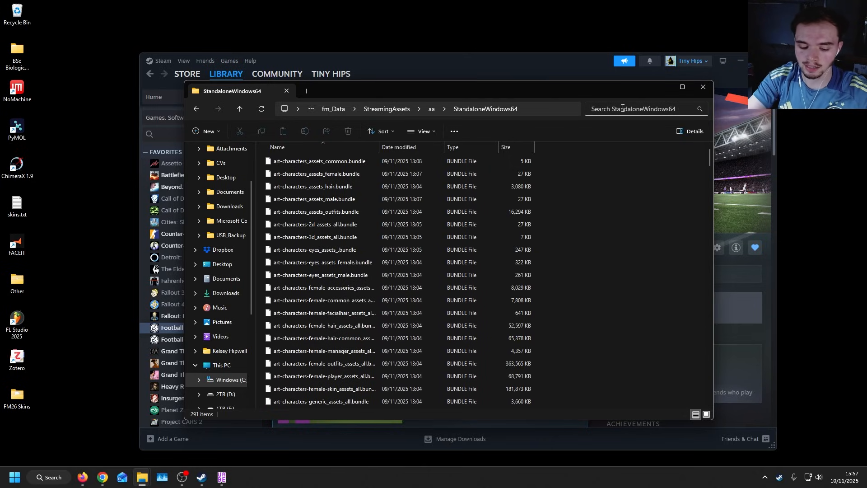
Search the folder for "ui-" and copy ui-backgrounds_assets_common.bundle to the Desktop
text(ui-)
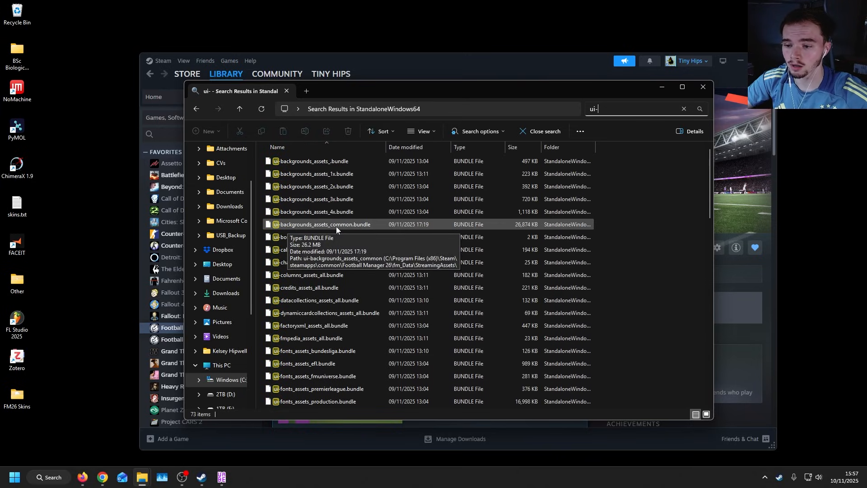
click(348, 227)
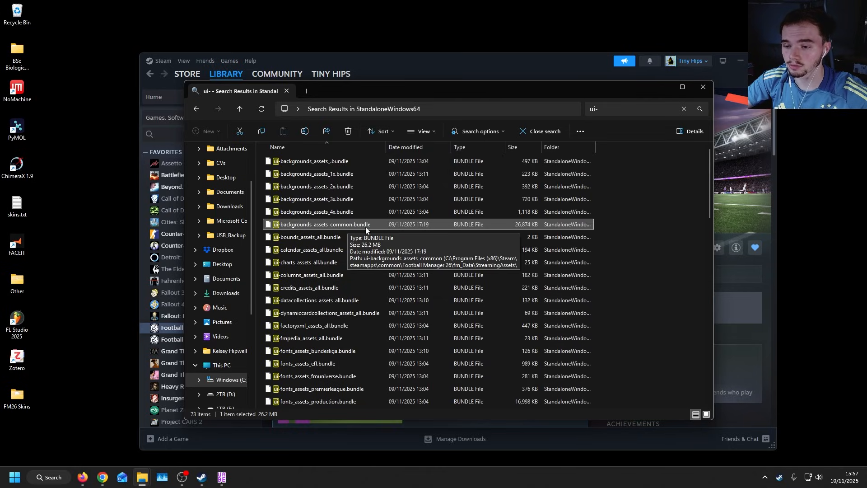
right_click(213, 266)
click(272, 117)
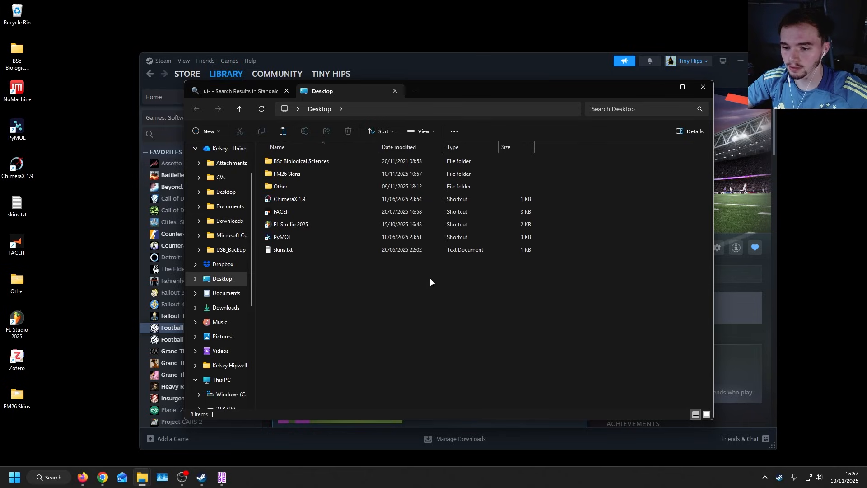
key(ctrl+v)
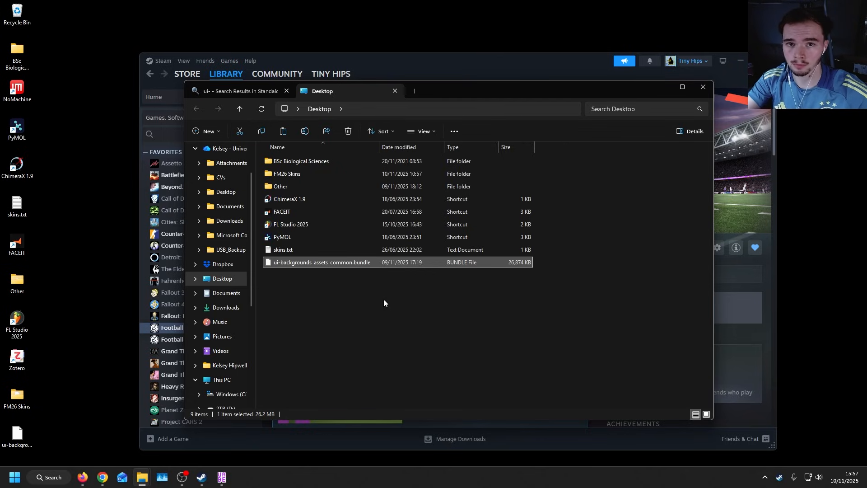
Load ui-backgrounds_assets_common.bundle from the game folder's search results into UABEA and show its assets info
key(ctrl+Tab)
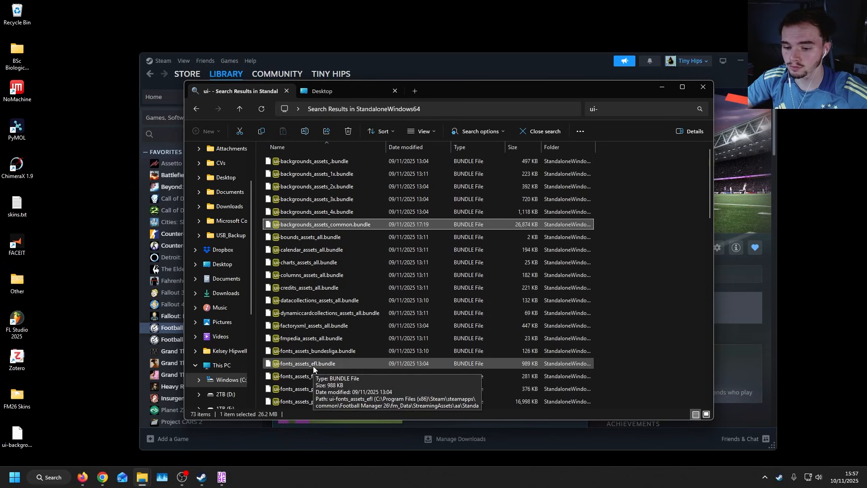
click(222, 478)
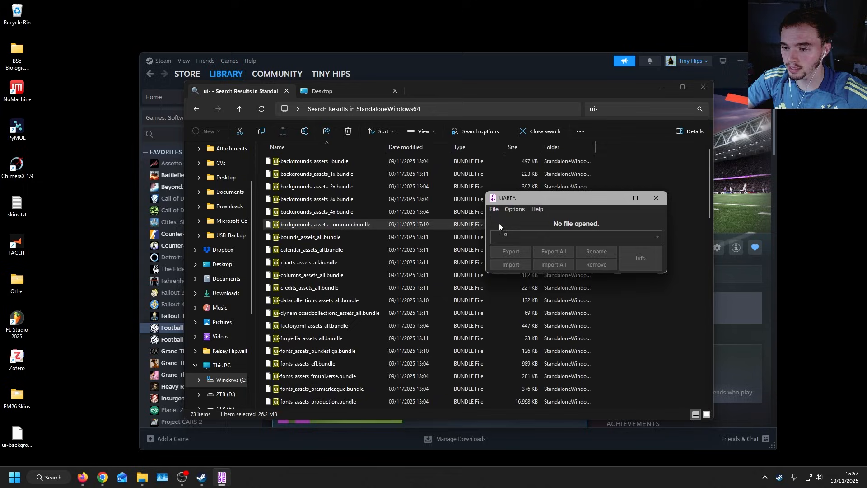
drag(543, 218, 543, 218)
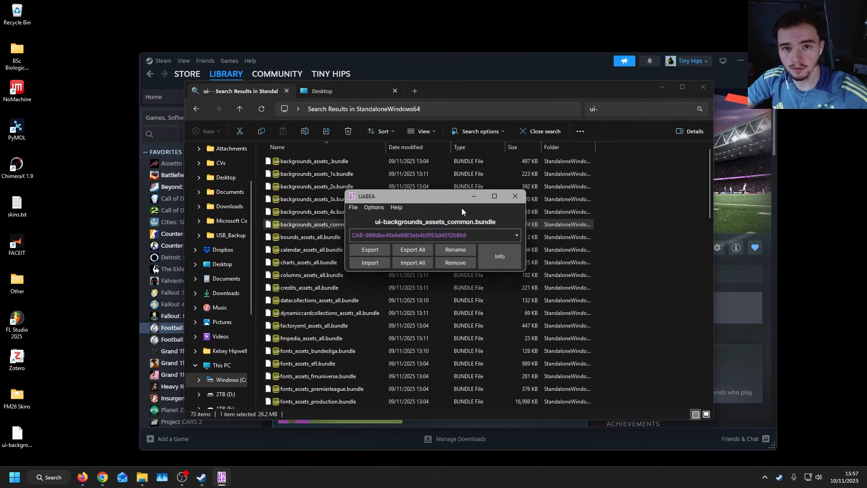
click(500, 260)
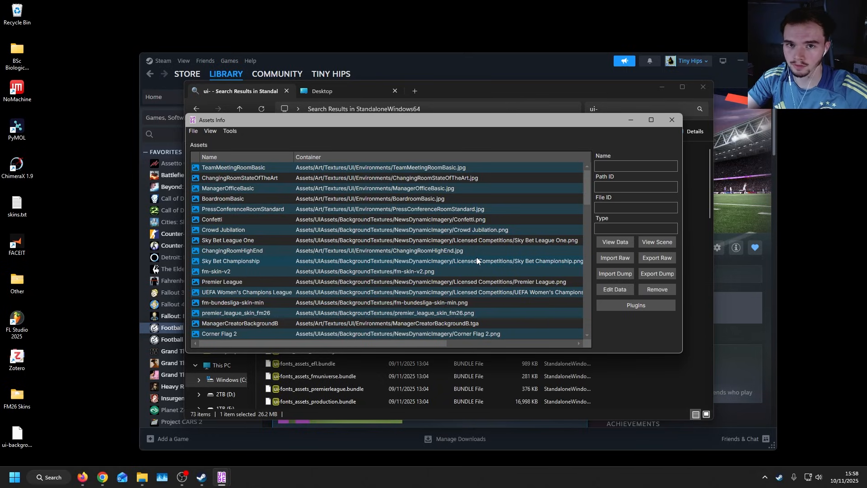
Sort the assets by name and export the fm-skin-v2 texture as a PNG to the Desktop
click(253, 158)
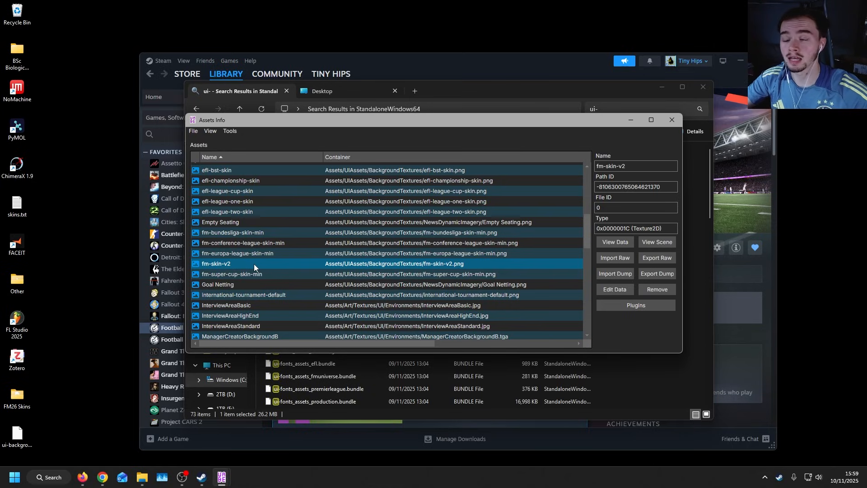
click(635, 305)
click(420, 149)
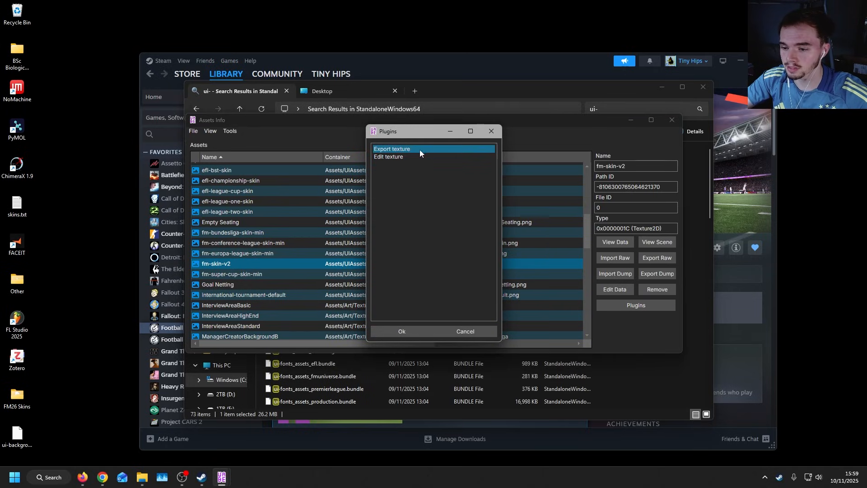
click(417, 332)
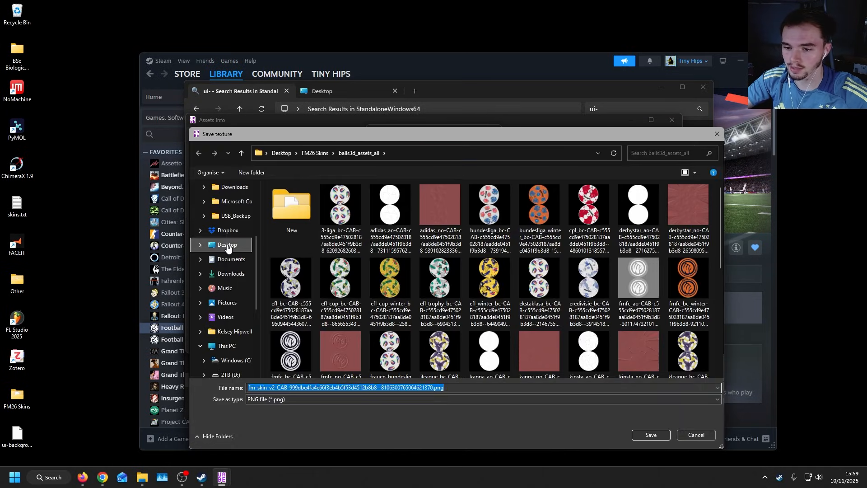
click(227, 246)
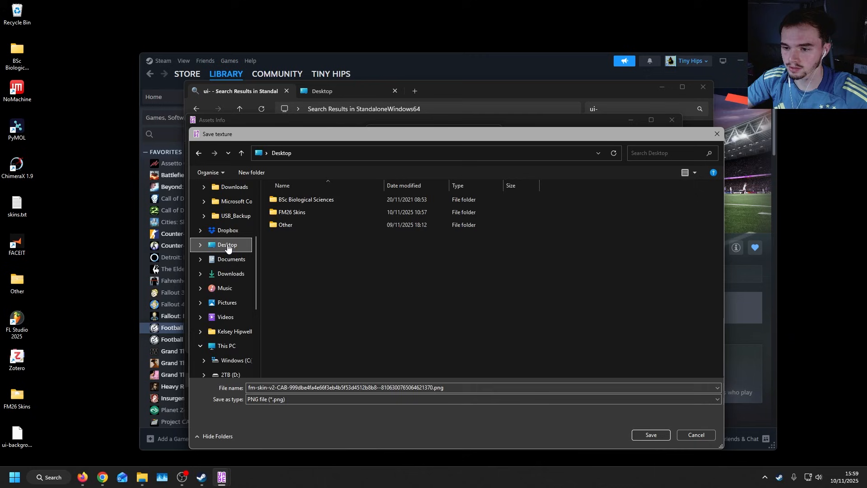
click(660, 433)
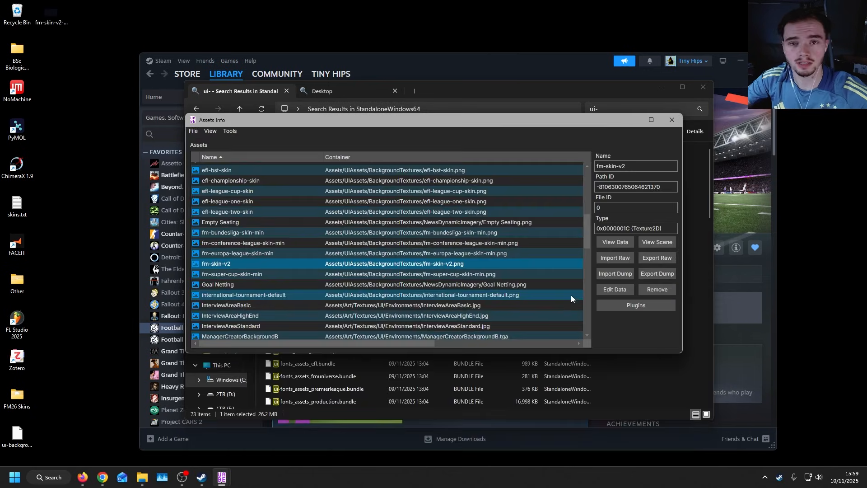
Close the assets info and view the exported fm-skin-v2 PNG from the Desktop
click(672, 121)
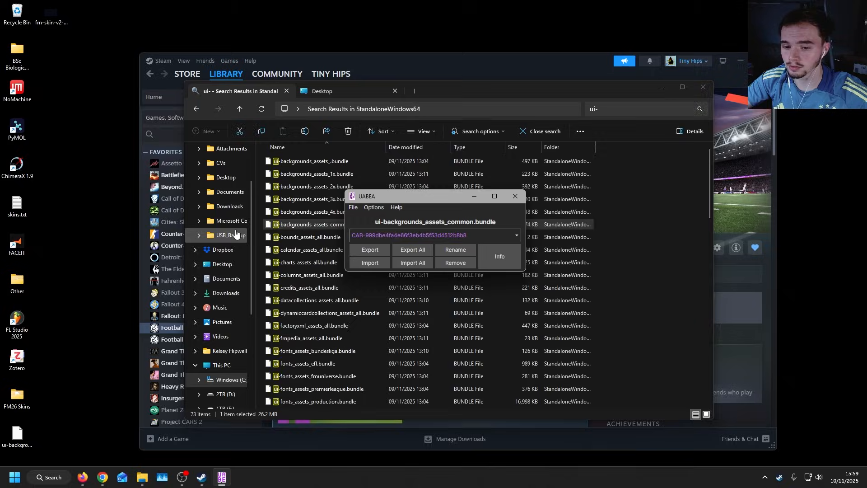
double_click(51, 14)
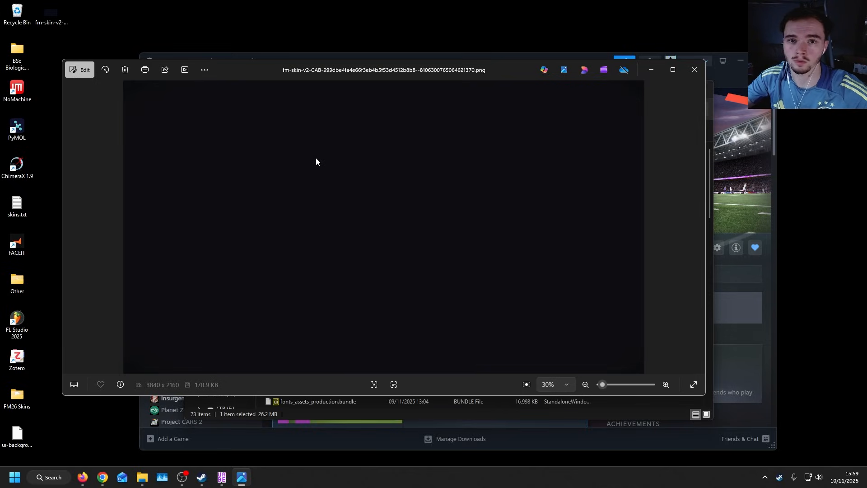
click(695, 70)
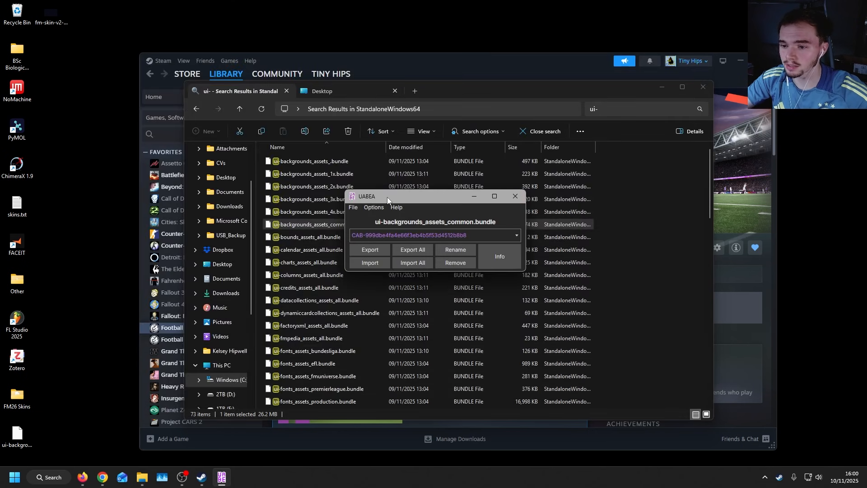
Reopen the bundle's assets info, load the Desktop fm-skin-v2 PNG into the fm-skin-v2 texture with Edit texture, and save the texture edit
click(501, 258)
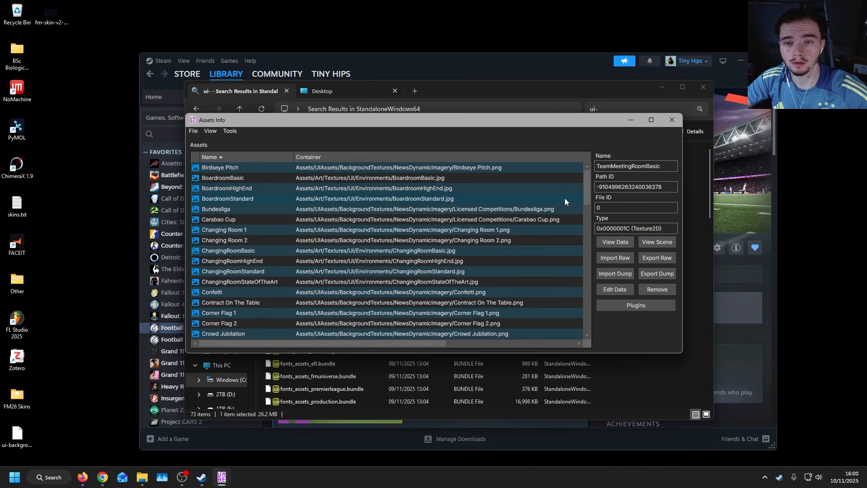
drag(587, 191, 585, 236)
click(257, 266)
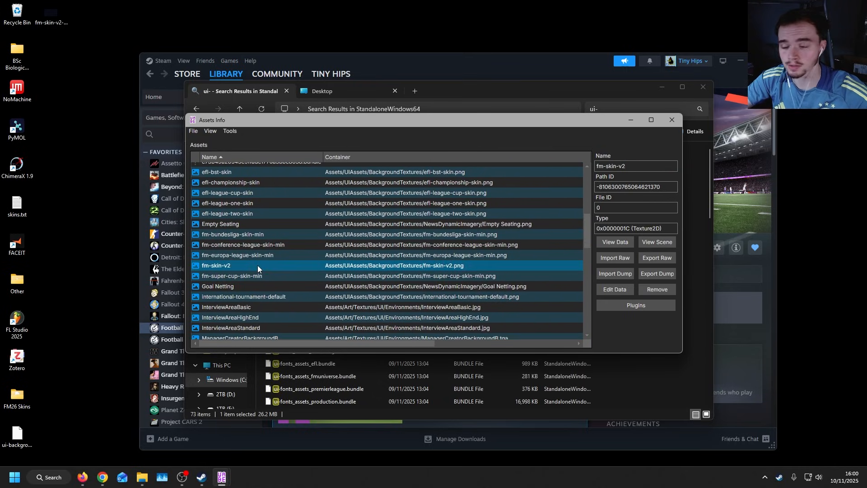
click(633, 306)
click(395, 158)
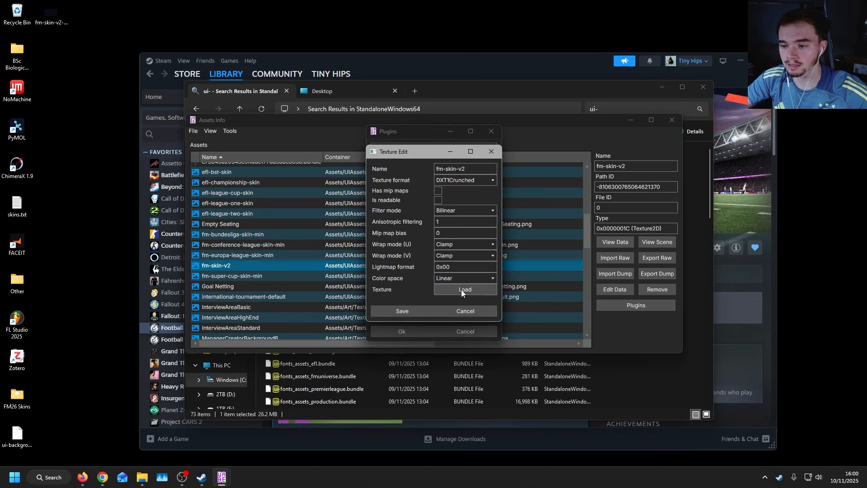
click(462, 289)
click(454, 252)
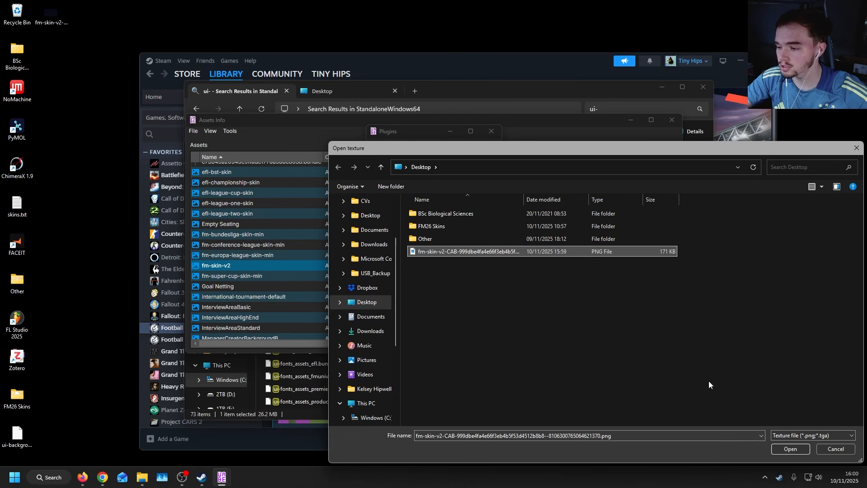
click(793, 449)
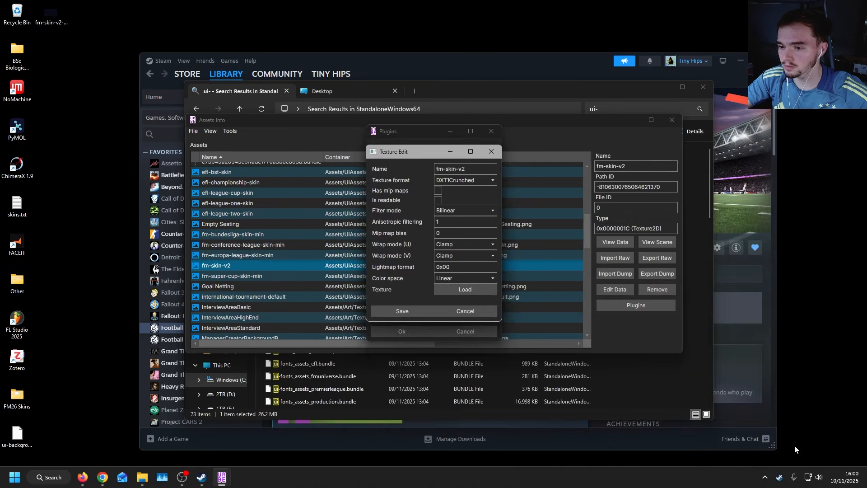
click(402, 310)
Save the modified assets file containing the fm-skin-v2 texture and close the assets info
click(194, 131)
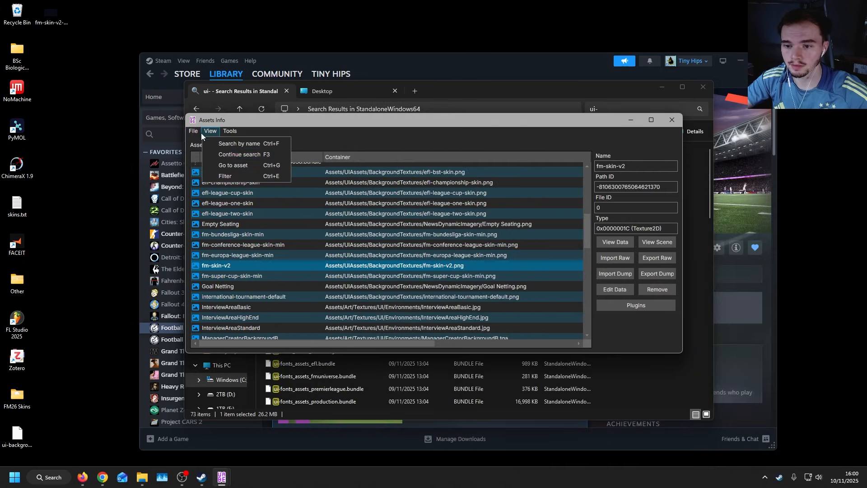
click(201, 153)
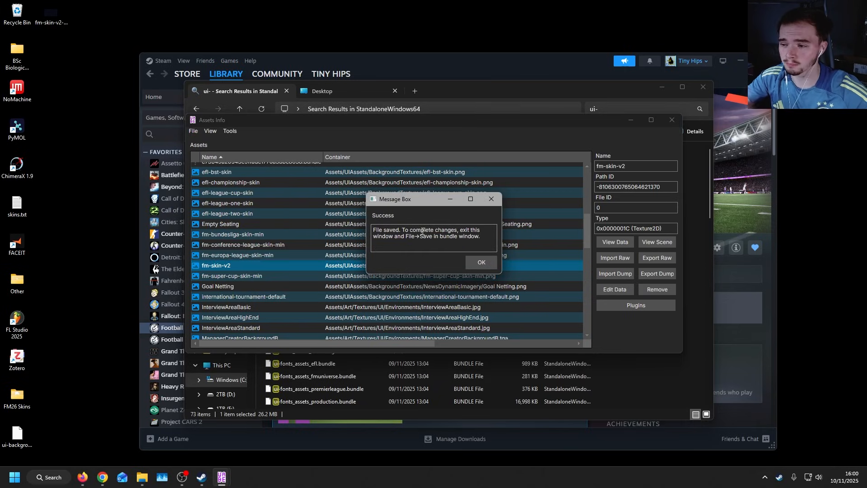
click(477, 265)
key(alt+F4)
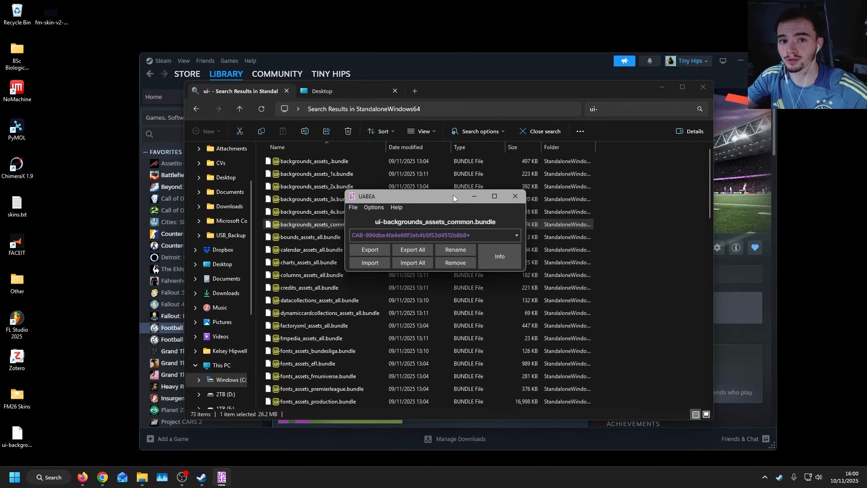
Save the changes into ui-backgrounds_assets_common.bundle and close UABEA
click(353, 208)
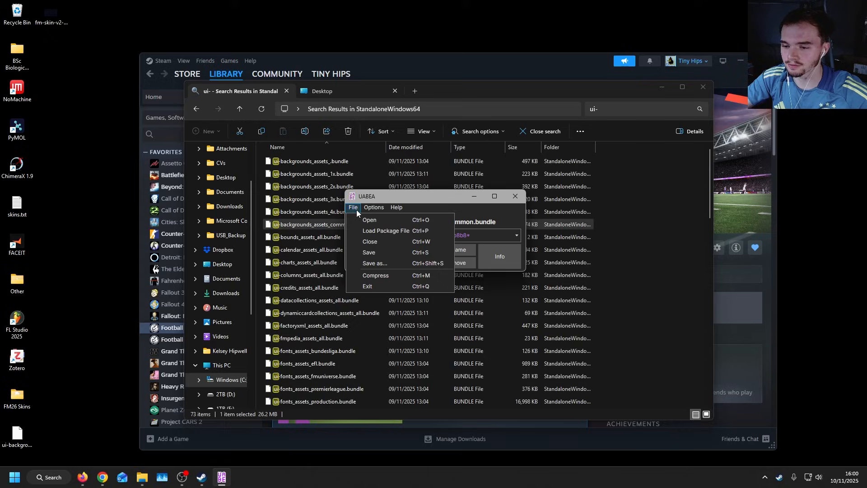
click(378, 253)
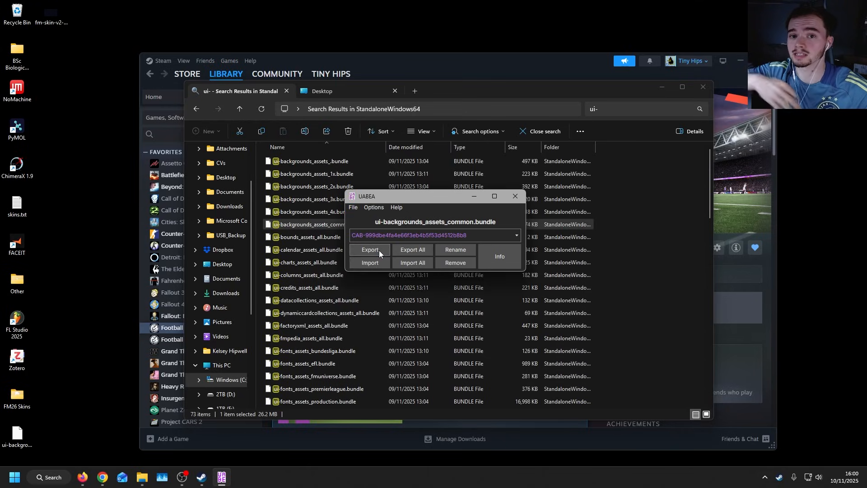
click(516, 196)
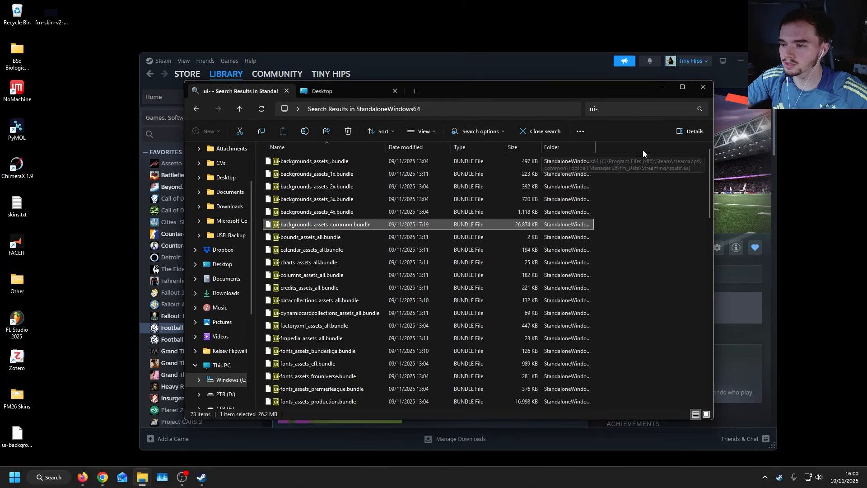
Search the StandaloneWindows64 folder for "stadium" and select stadium-ads_assets_all.bundle
click(666, 171)
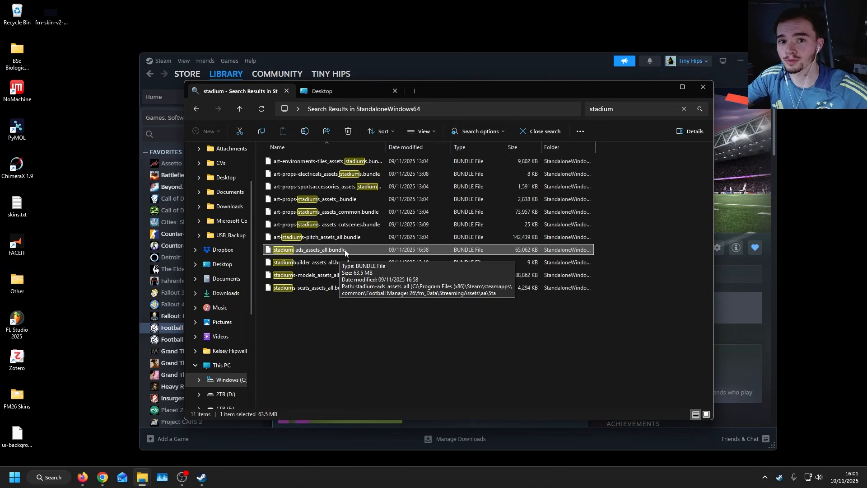
click(333, 308)
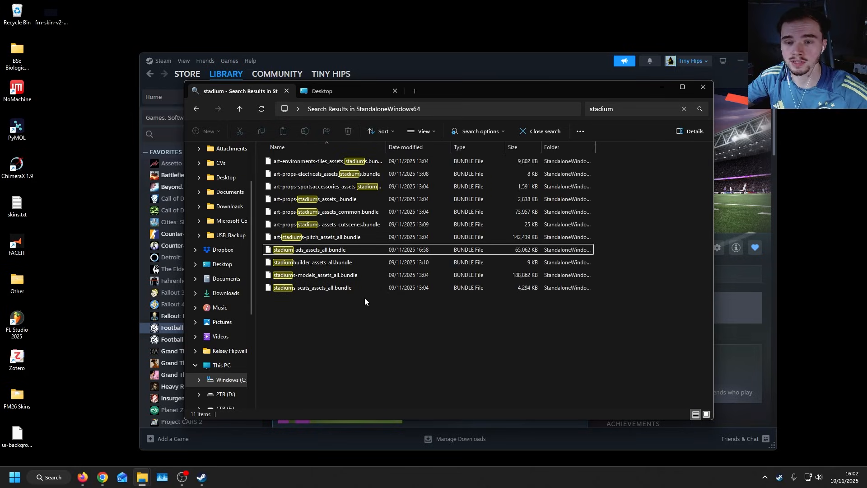
click(347, 253)
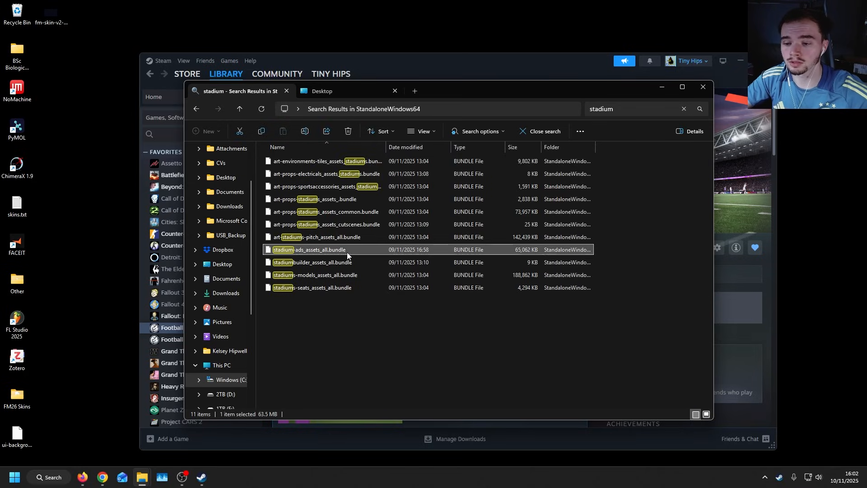